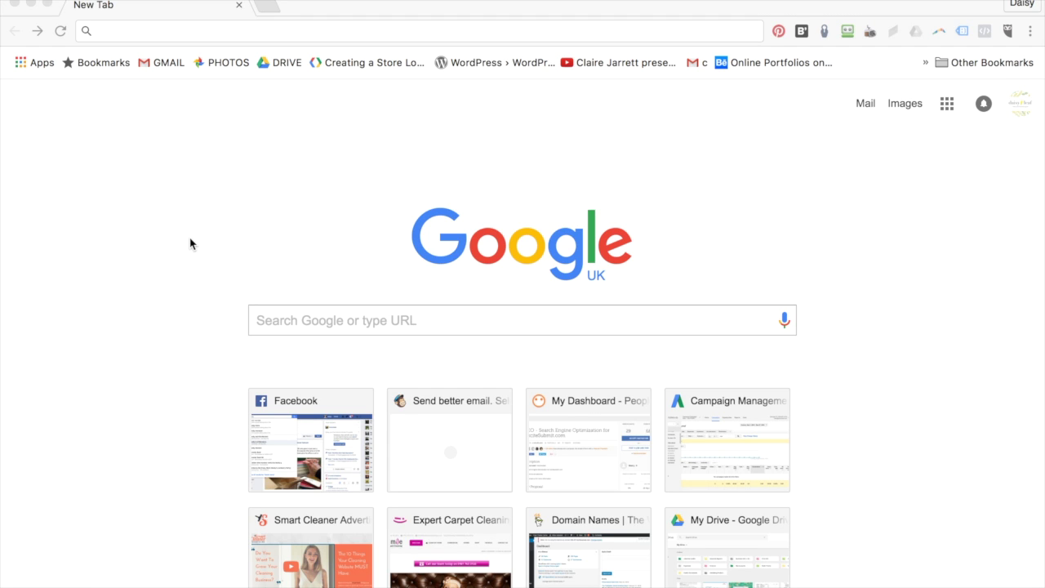
Load google.com/business and start adding a new business listing
{"action": "left_click", "coordinate": [146, 32]}
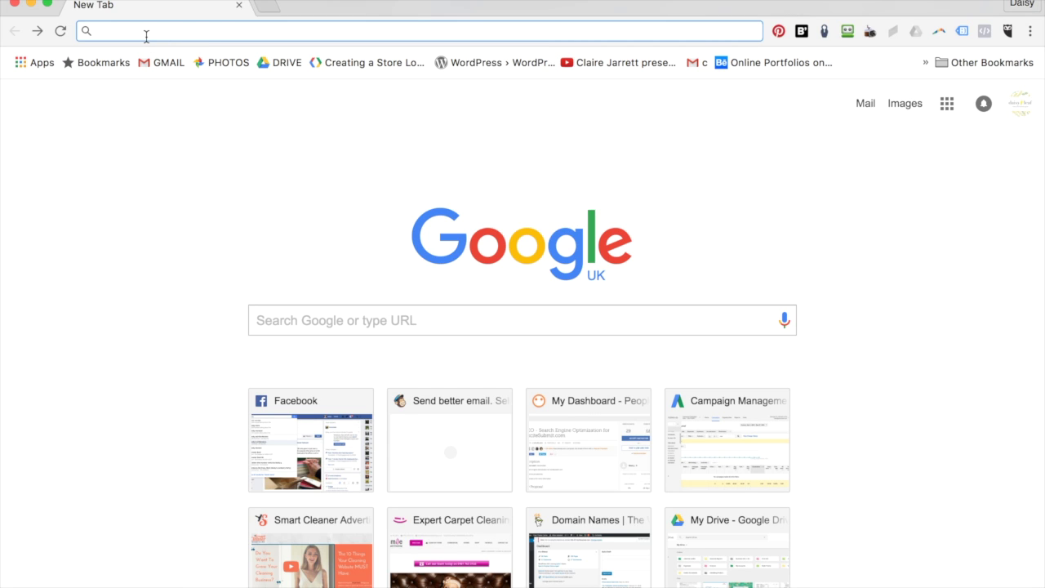
{"action": "type", "text": "https://www.google.com/business/"}
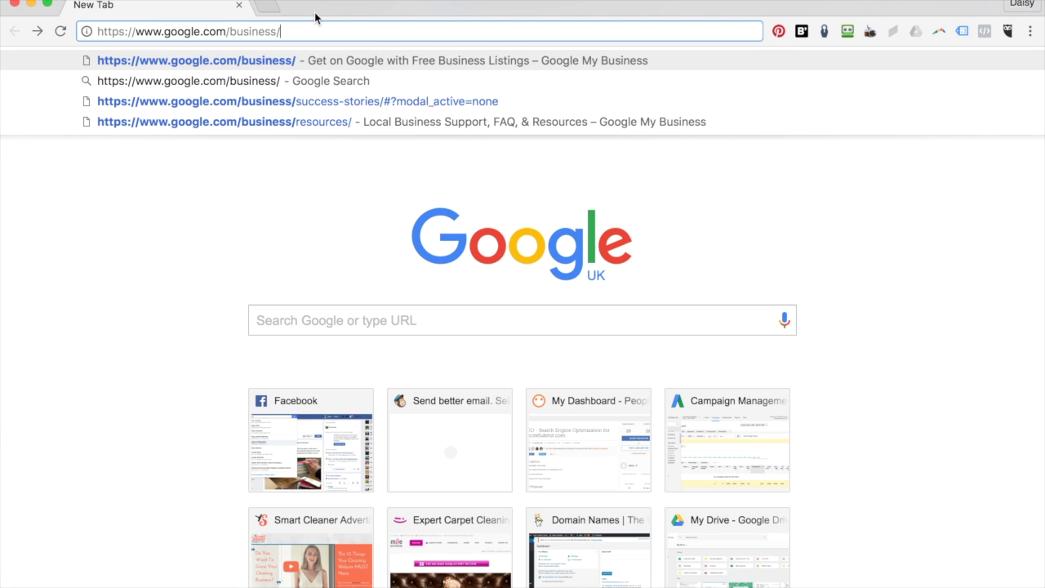
{"action": "key", "text": "Return"}
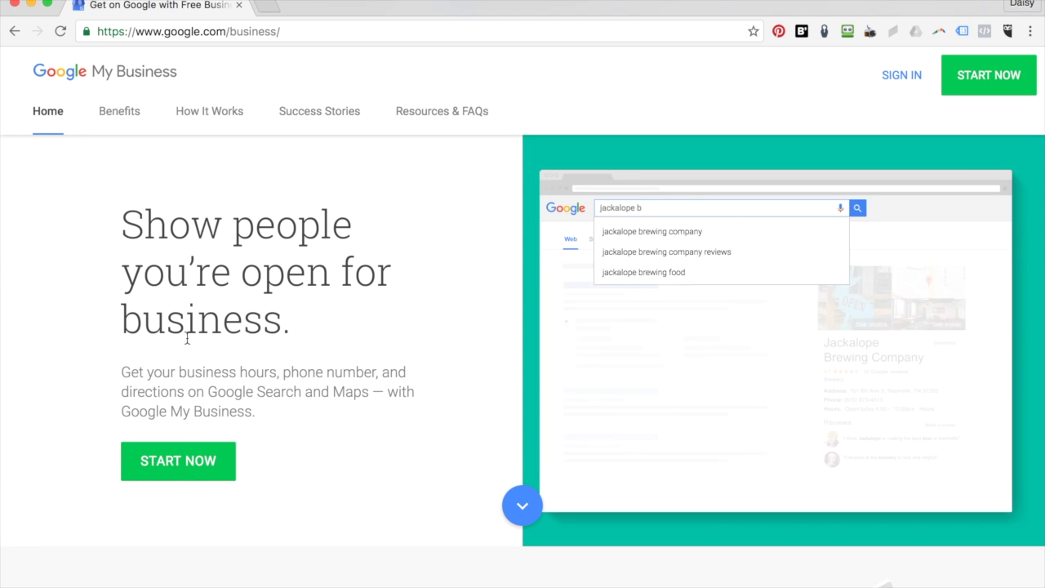
{"action": "left_click", "coordinate": [174, 472]}
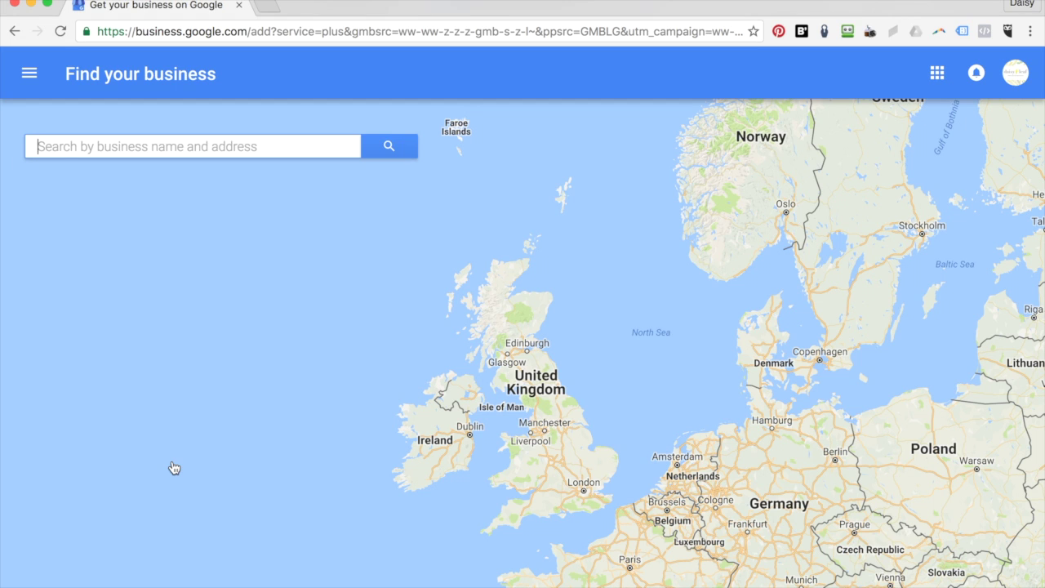
Search for '200 oxford road, london' and, with no match, choose to enter business details manually
{"action": "type", "text": "2"}
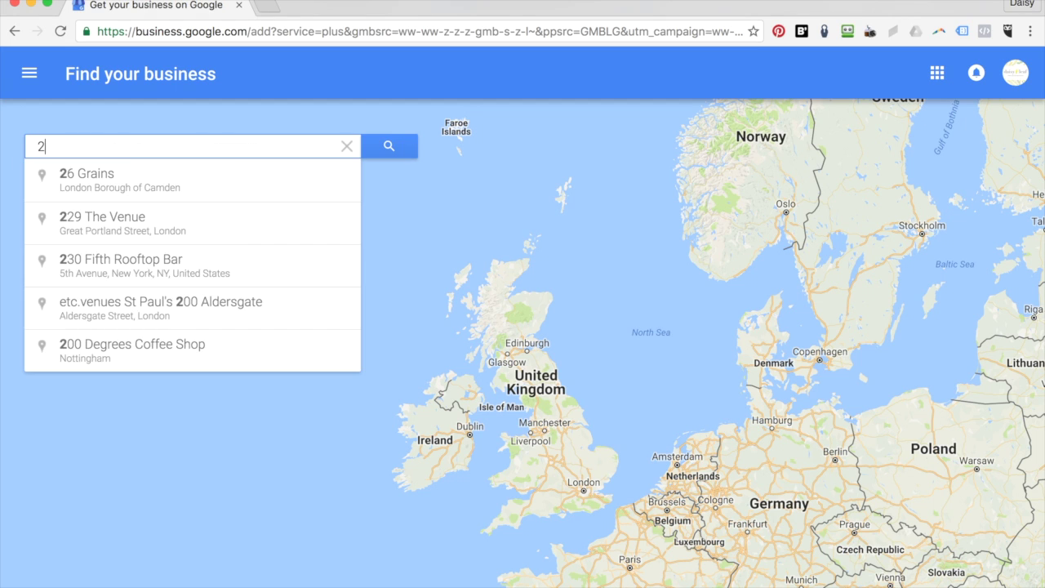
{"action": "type", "text": "00 oxfor"}
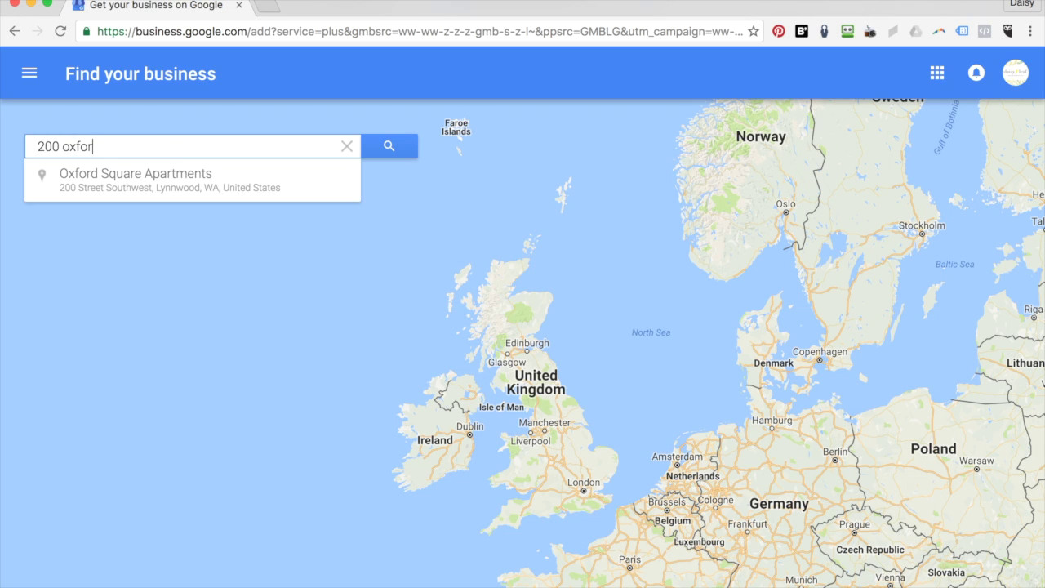
{"action": "type", "text": "d road, london"}
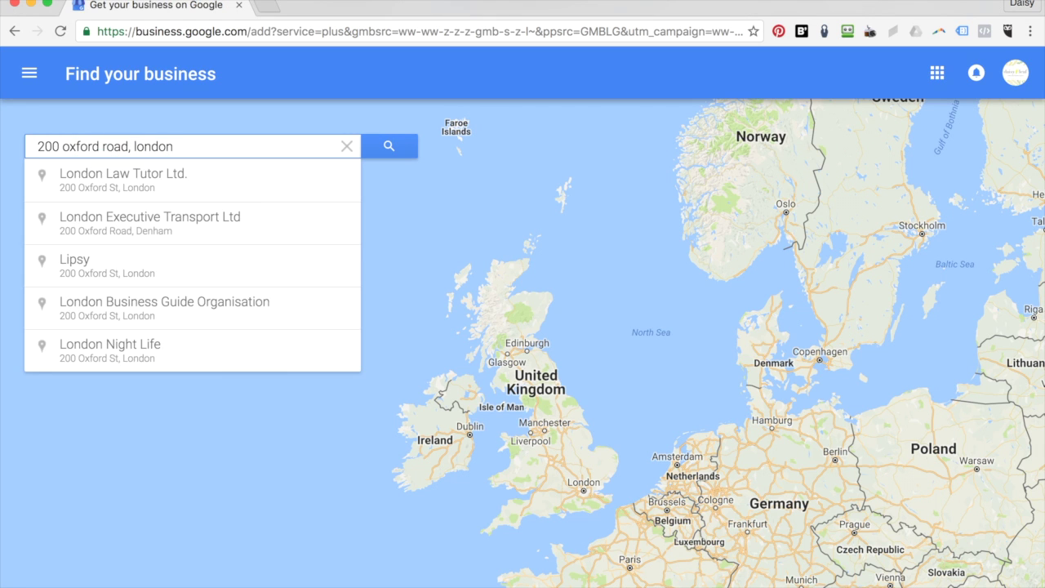
{"action": "key", "text": "Return"}
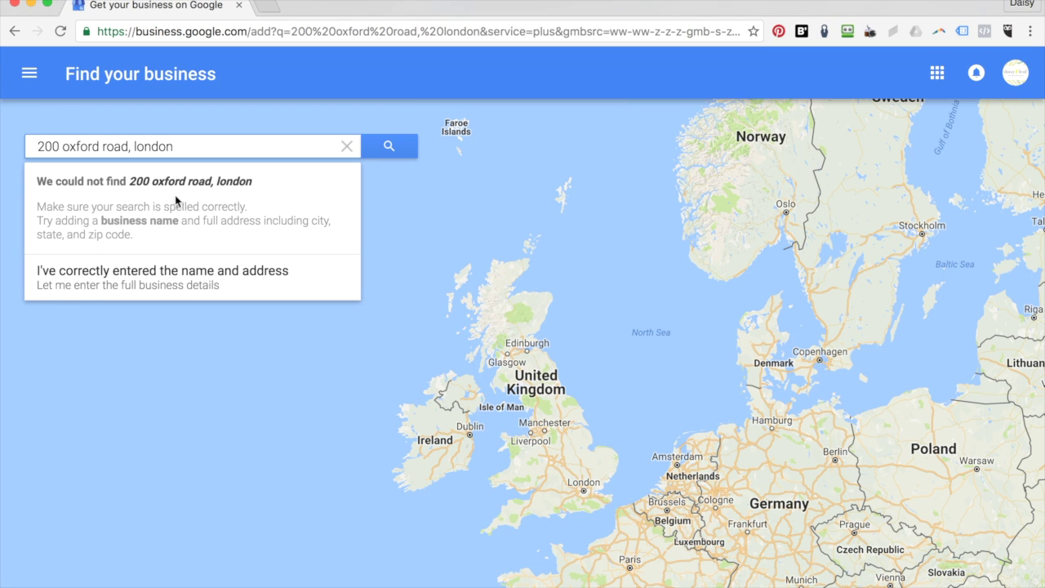
{"action": "left_click", "coordinate": [124, 281]}
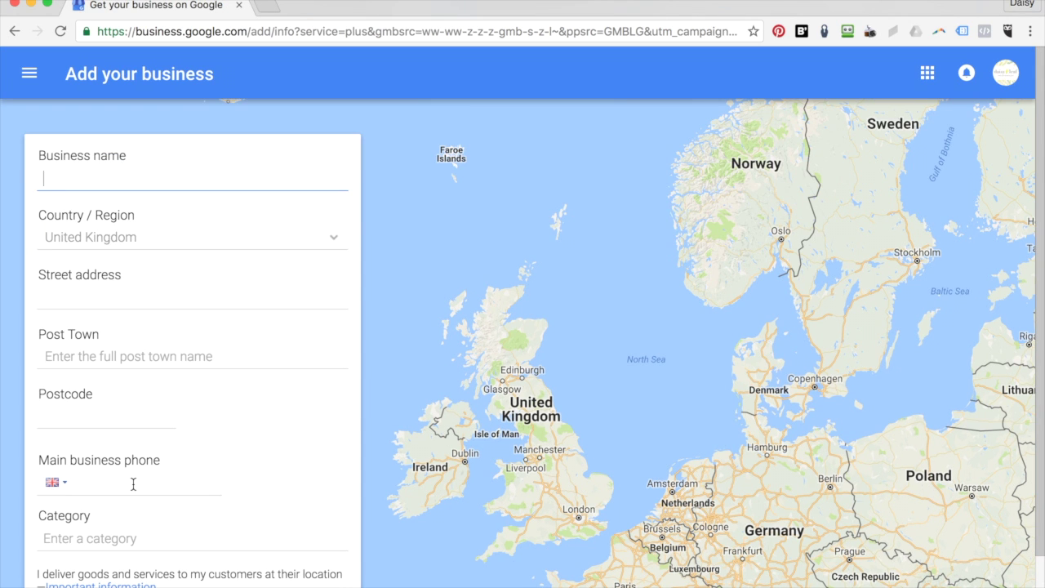
Confirm the Carpet Cleaning Service category, accept the management terms, and submit the listing details
{"action": "mouse_move", "coordinate": [133, 483]}
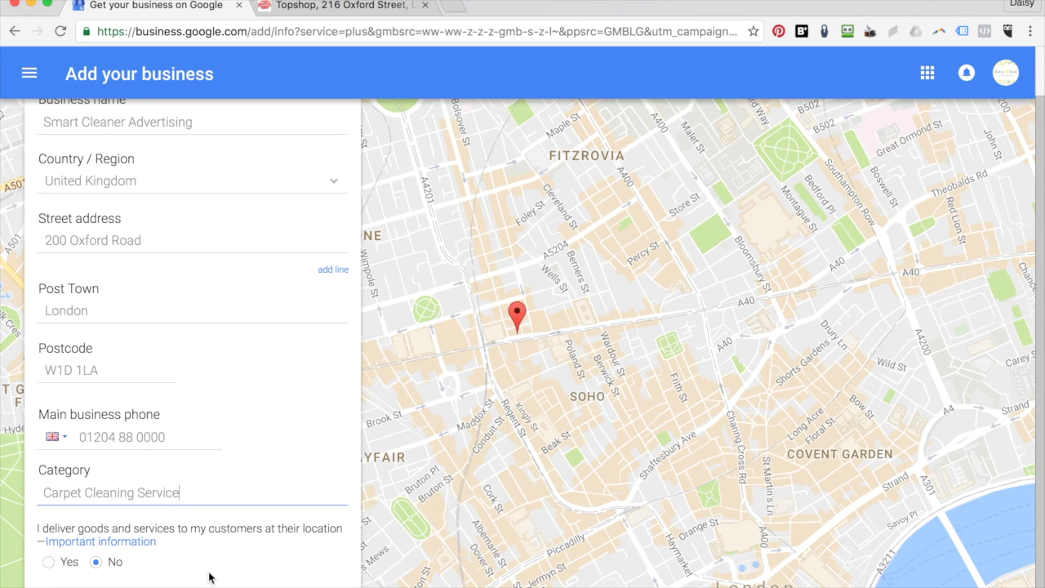
{"action": "key", "text": "Return"}
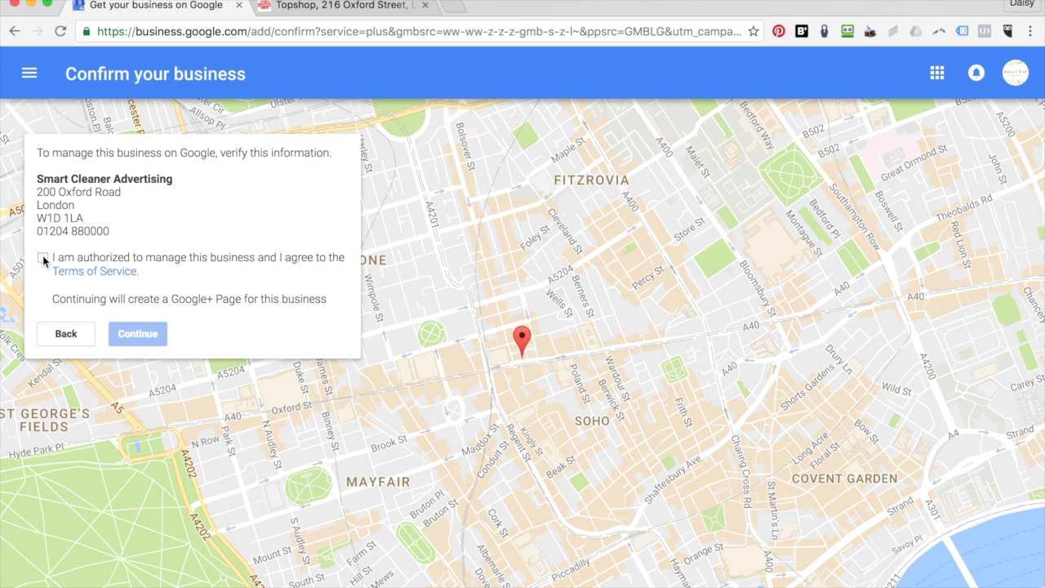
{"action": "left_click", "coordinate": [43, 258]}
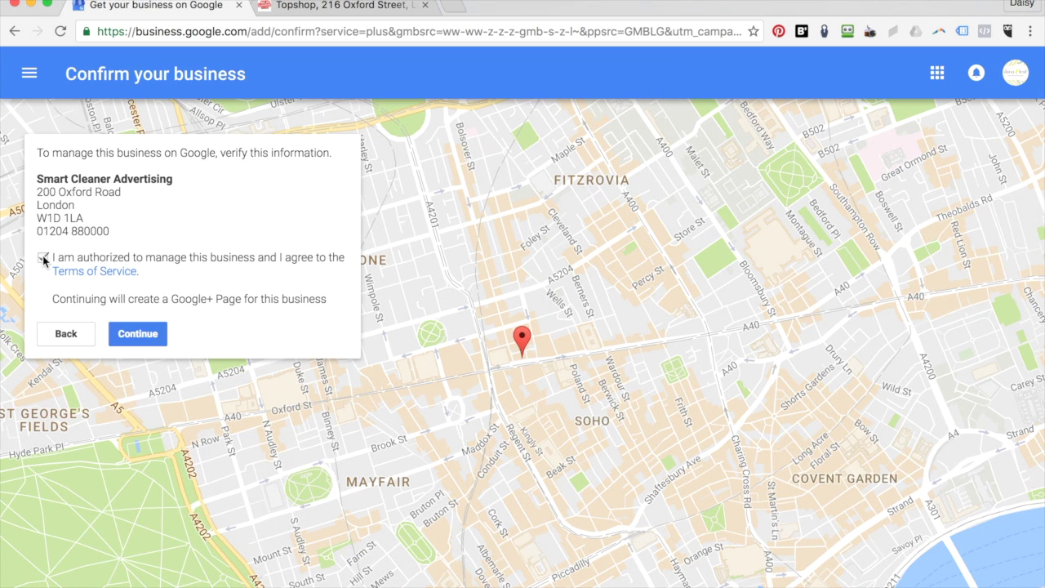
{"action": "left_click", "coordinate": [148, 334]}
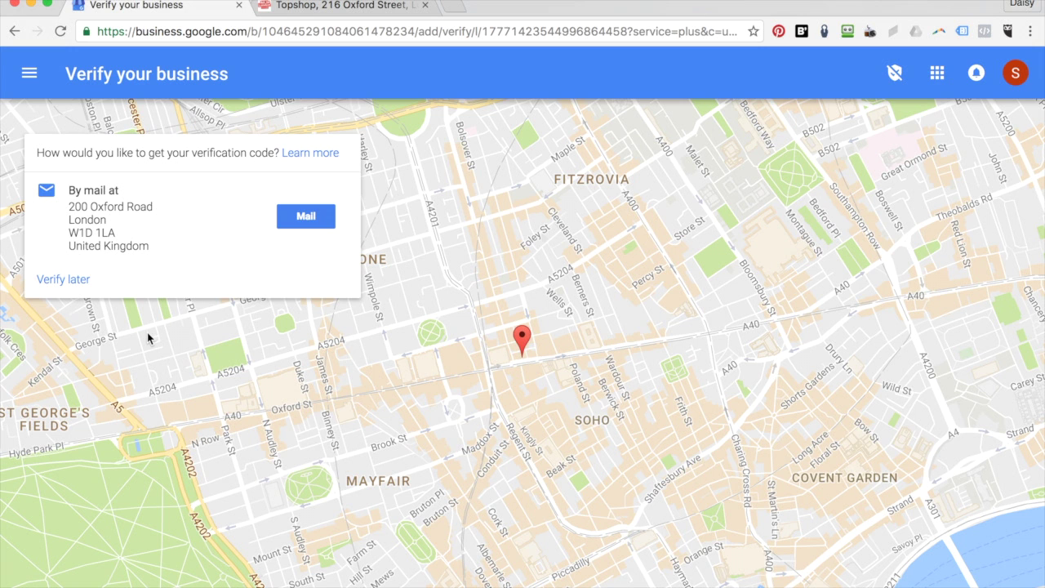
Request the verification postcard by mail, adding a contact name for it
{"action": "left_click", "coordinate": [306, 217]}
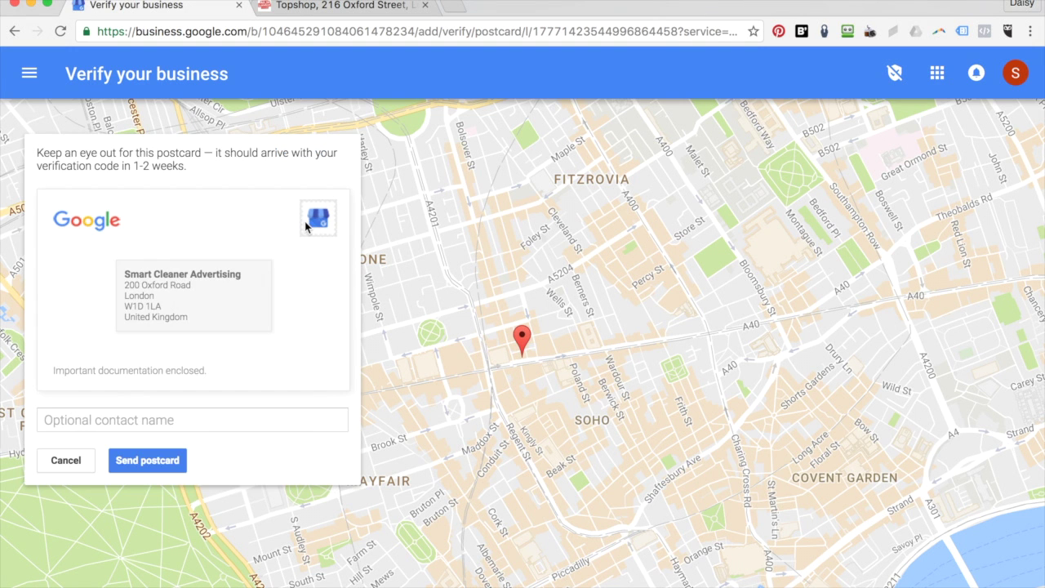
{"action": "left_click", "coordinate": [192, 420]}
{"action": "type", "text": "Daisy"}
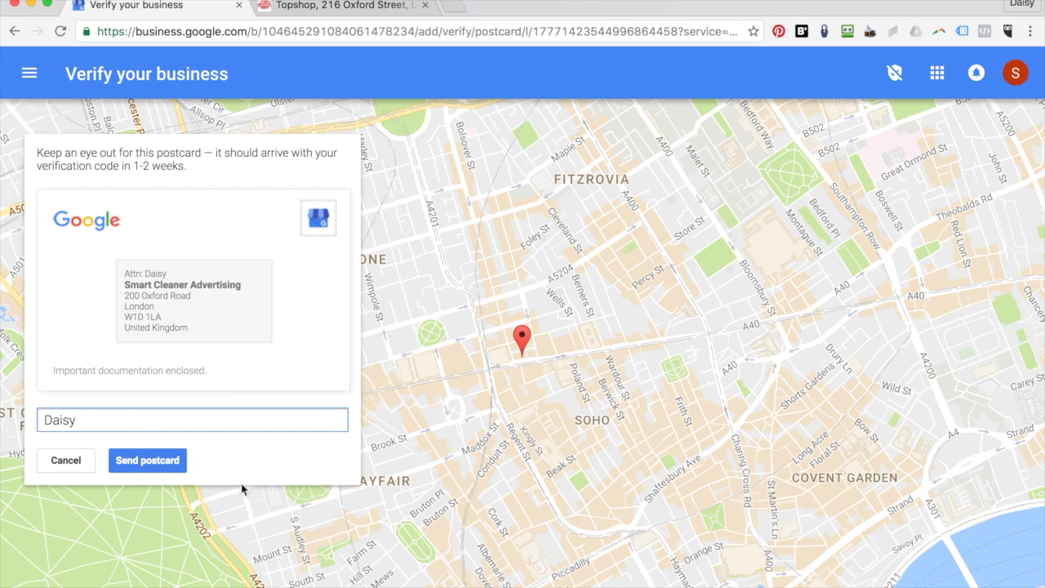
{"action": "left_click", "coordinate": [170, 462]}
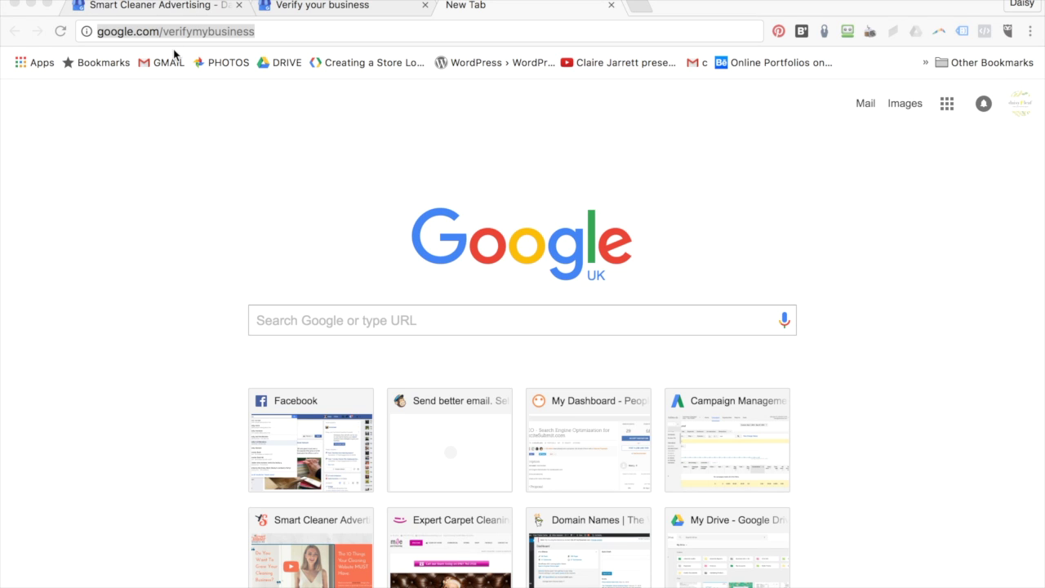
Check the verification code page, then switch to the Smart Cleaner Advertising dashboard tab
{"action": "left_click", "coordinate": [331, 10]}
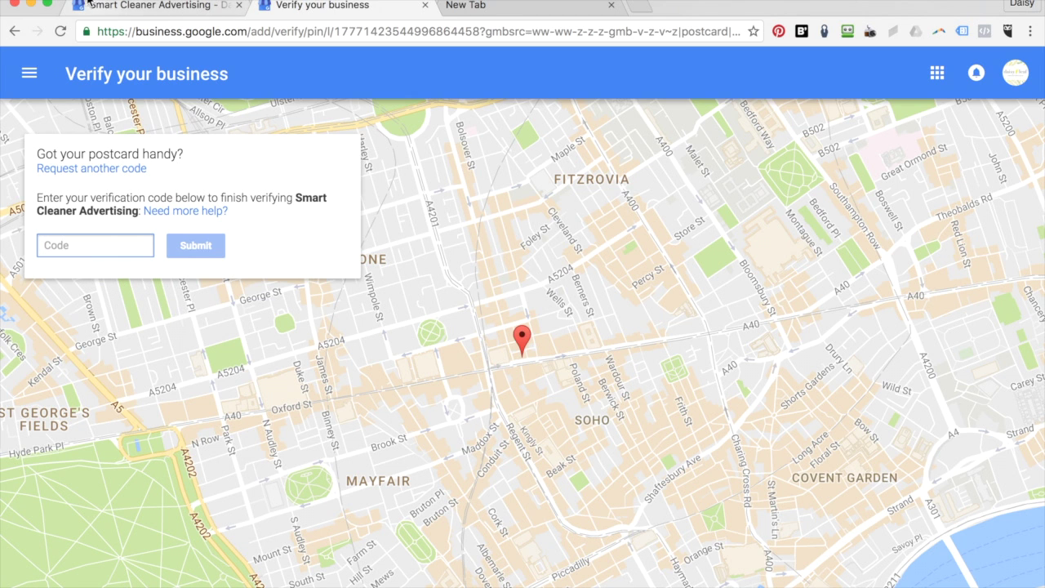
{"action": "left_click", "coordinate": [126, 7]}
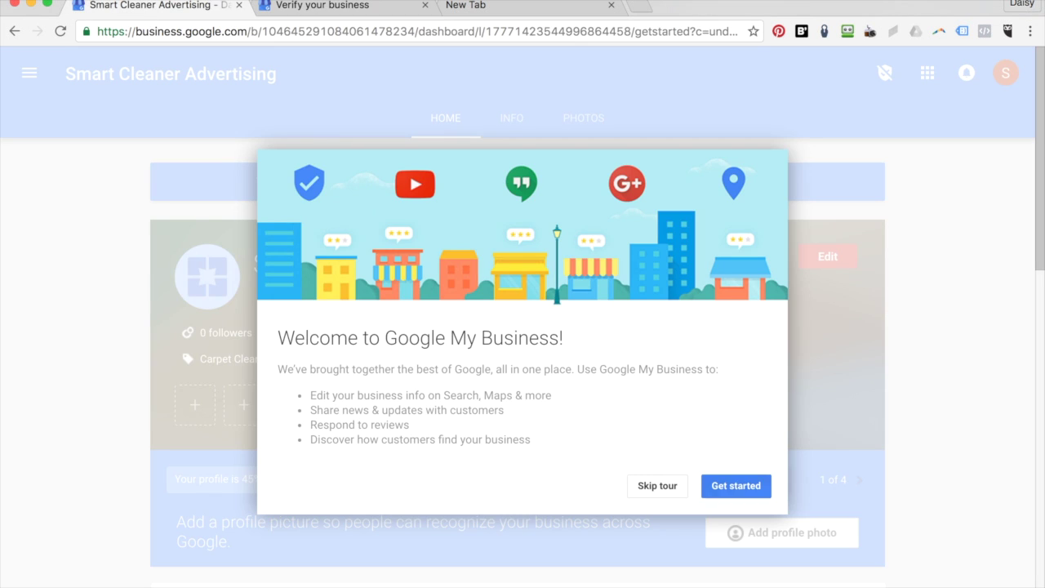
Dismiss the welcome tour tips and scroll through the Smart Cleaner Advertising dashboard
{"action": "left_click", "coordinate": [743, 487]}
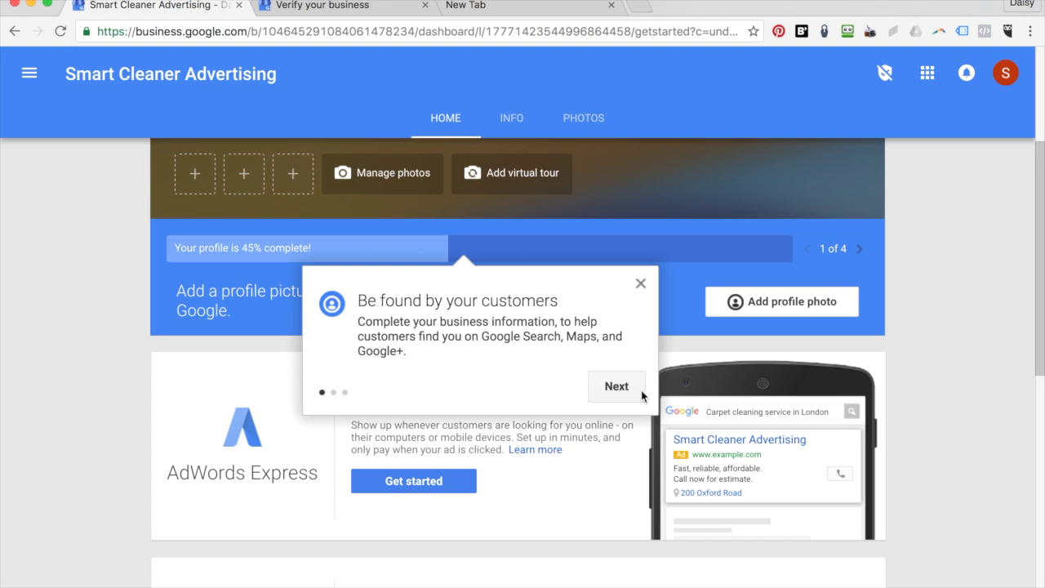
{"action": "left_click", "coordinate": [639, 284]}
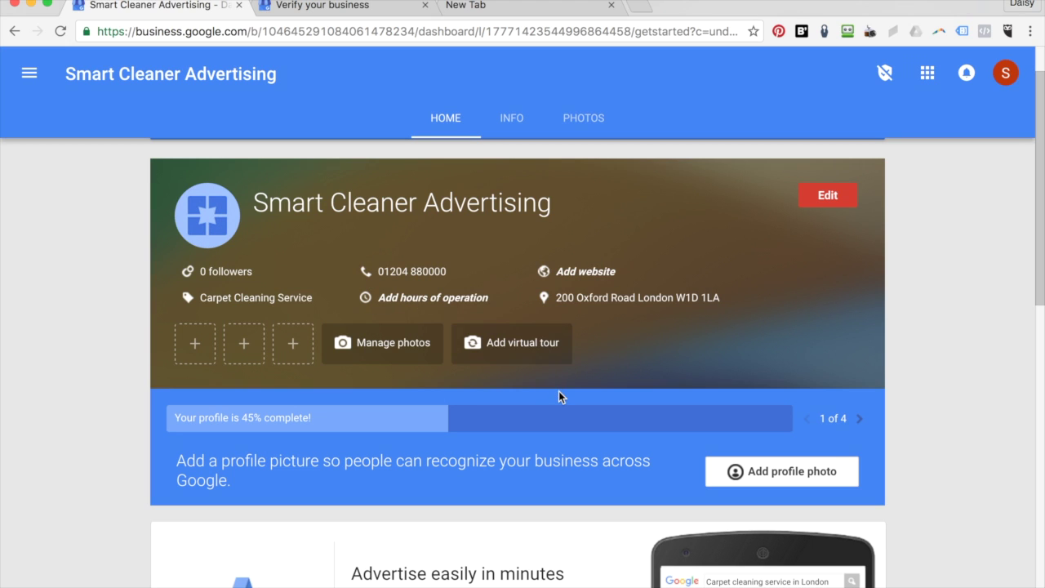
{"action": "scroll", "coordinate": [559, 392], "scroll_direction": "down", "scroll_amount": 5}
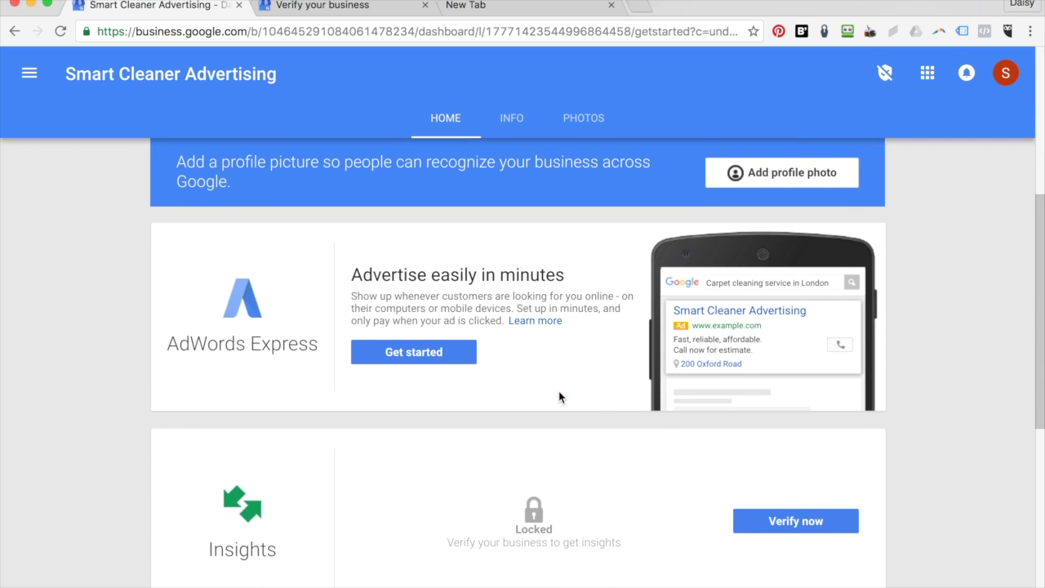
{"action": "scroll", "coordinate": [560, 398], "scroll_direction": "up", "scroll_amount": 3}
{"action": "scroll", "coordinate": [560, 398], "scroll_direction": "up", "scroll_amount": 2}
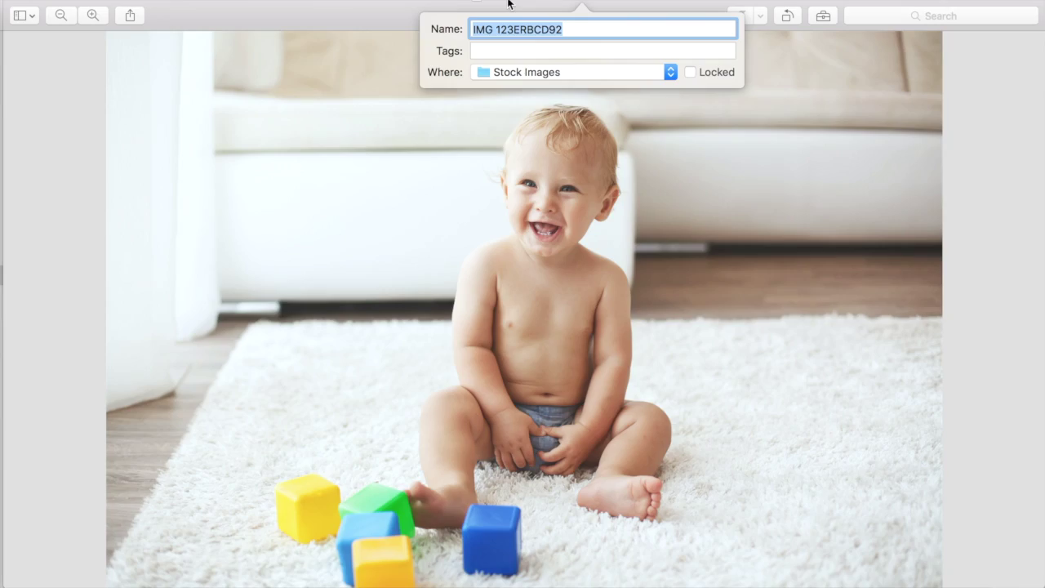
Rename the stock photo 'Carpet Cleaning Manchester' and select it for upload as an additional listing photo
{"action": "type", "text": "Carpet"}
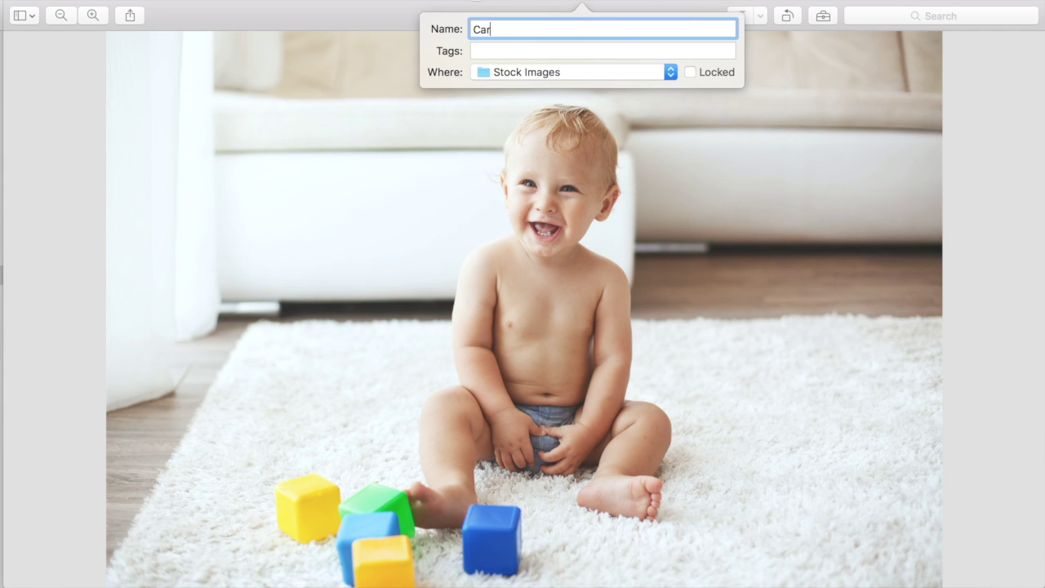
{"action": "type", "text": " Cleaning Manchester"}
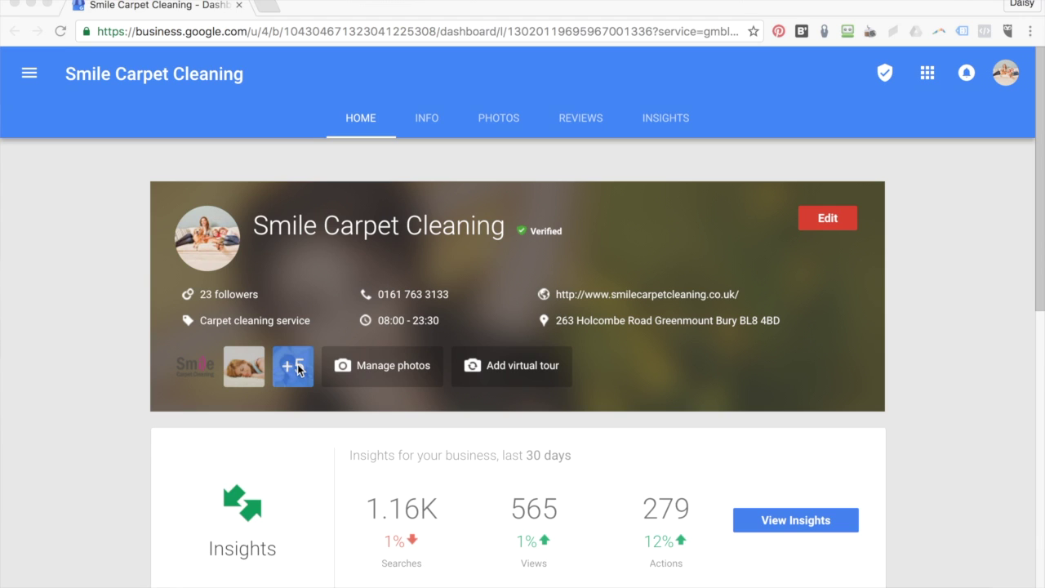
{"action": "left_click", "coordinate": [299, 369]}
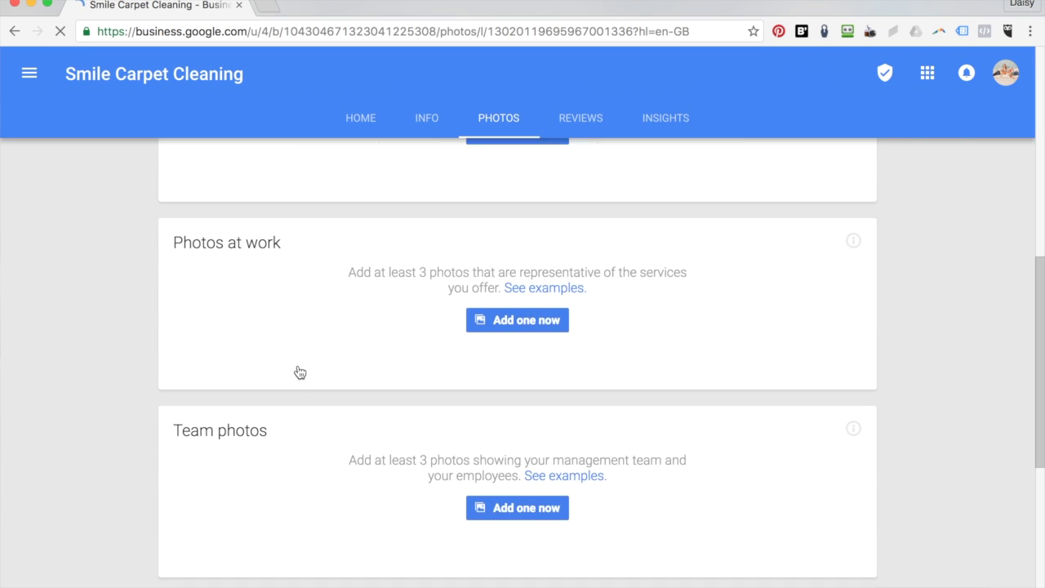
{"action": "left_click", "coordinate": [264, 486]}
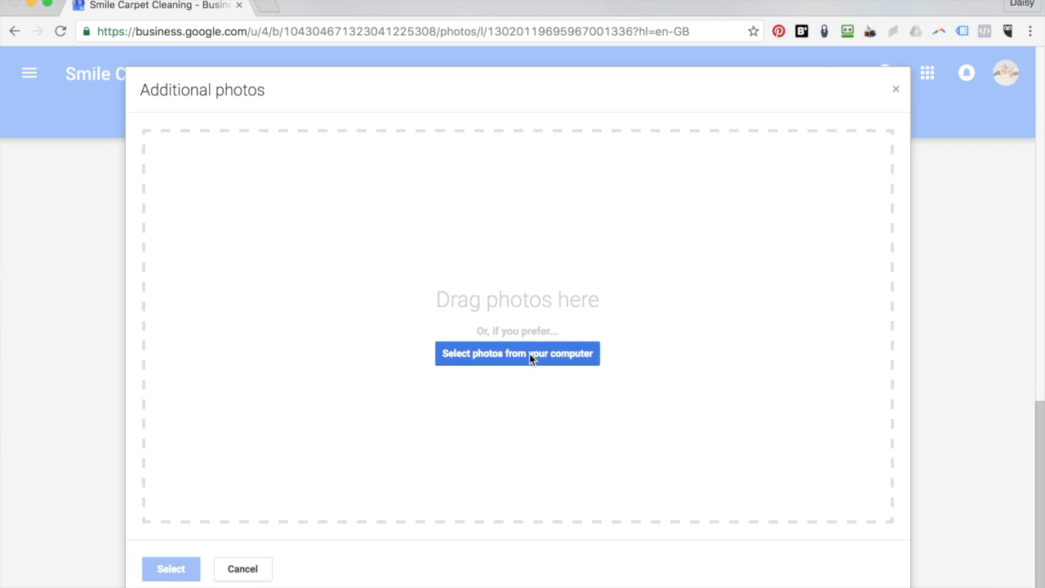
{"action": "left_click", "coordinate": [529, 353]}
{"action": "scroll", "coordinate": [600, 204], "scroll_direction": "down", "scroll_amount": 5}
{"action": "double_click", "coordinate": [591, 175]}
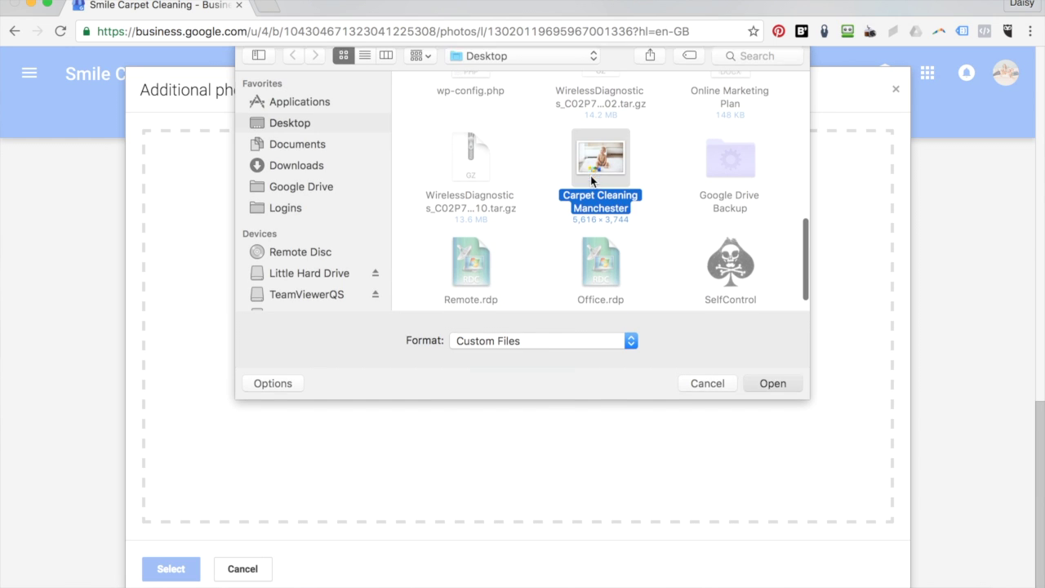